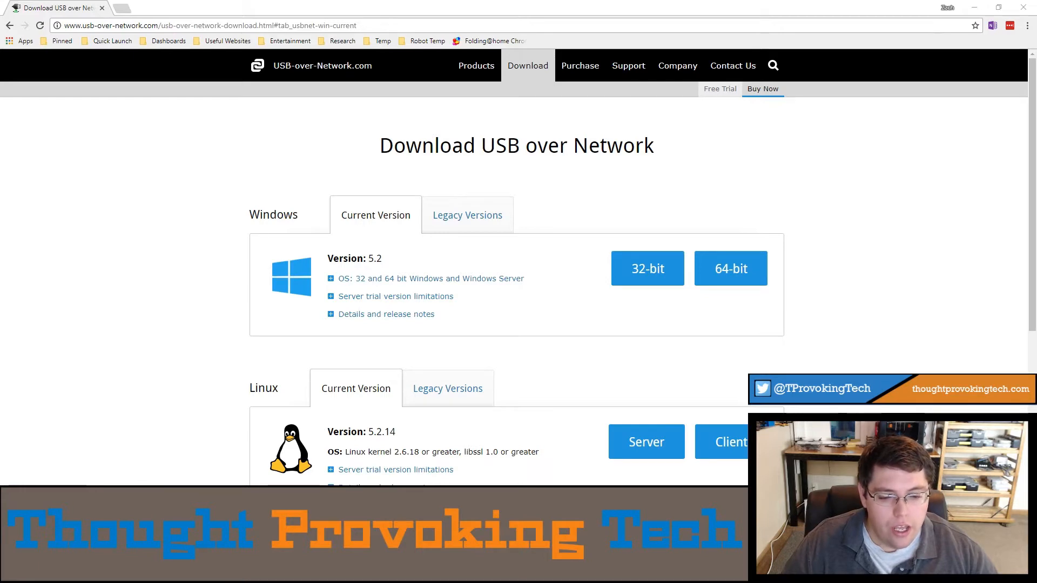
Step: Minimize Chrome, accept the USB over Network 5.2 licence terms and move on to Custom Setup
left_click(974, 8)
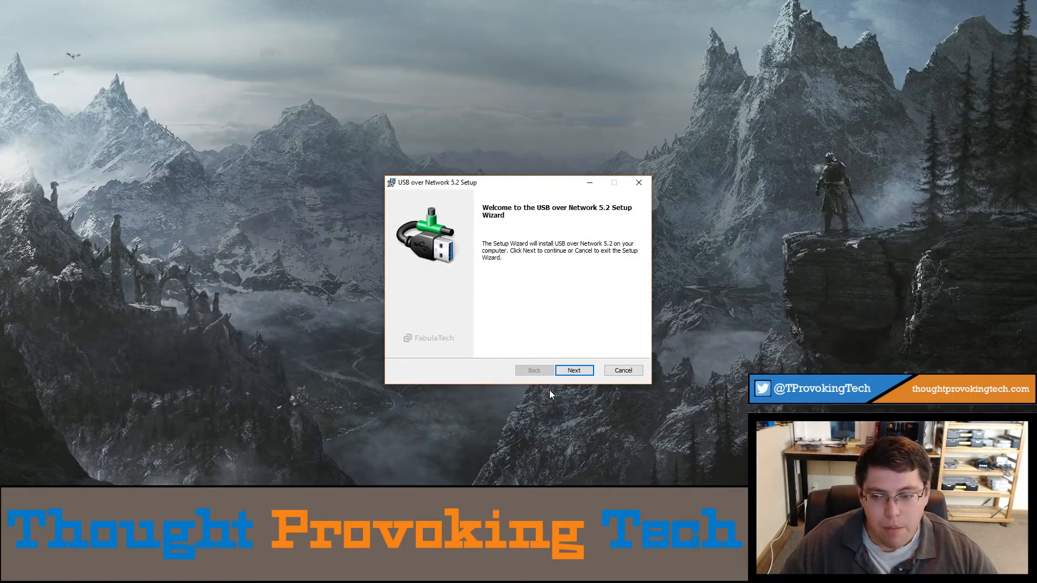
left_click(572, 373)
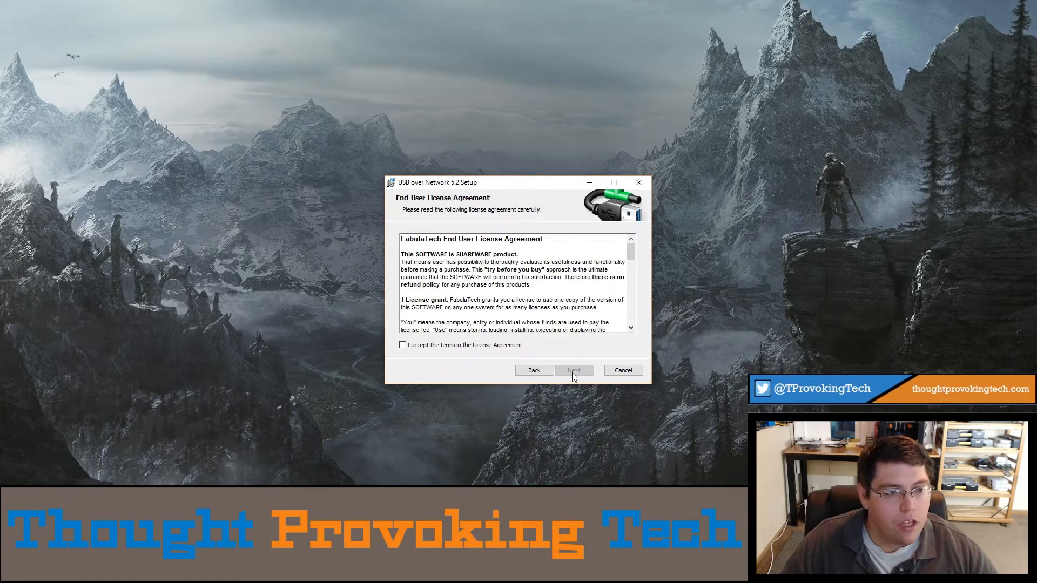
left_click(438, 344)
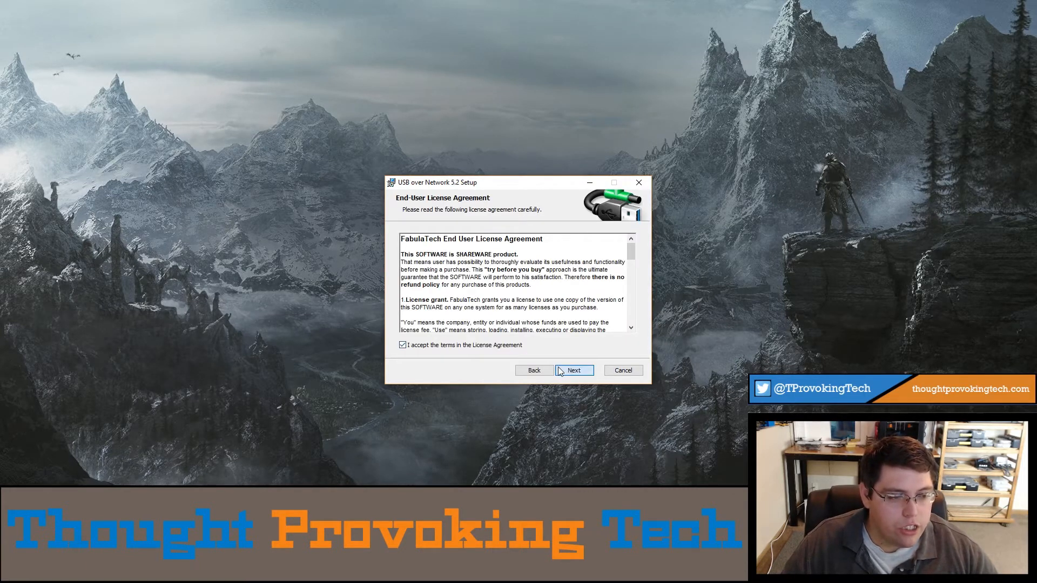
left_click(560, 370)
left_click_drag(434, 184, 218, 130)
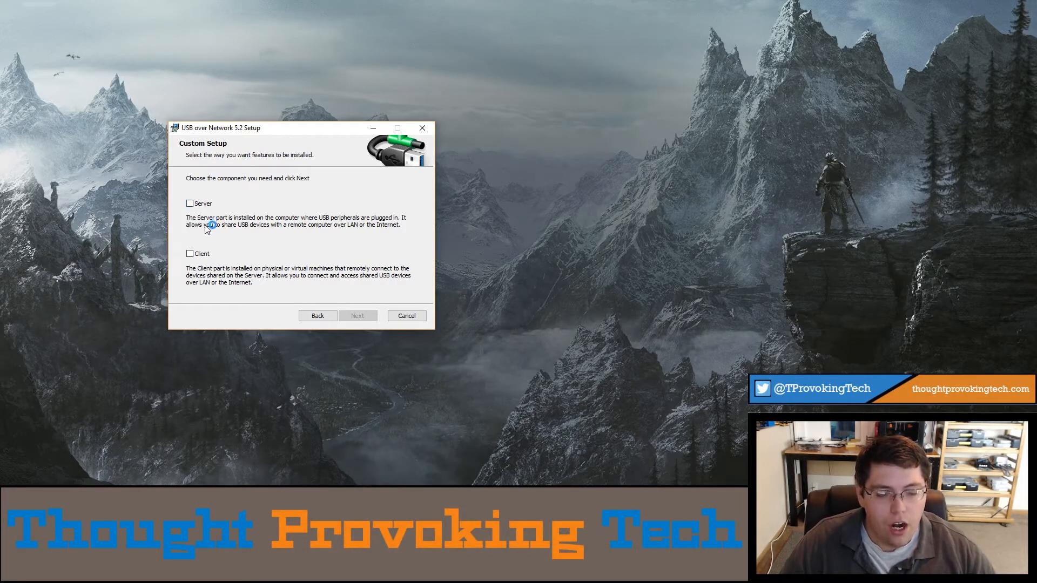
Step: Select the Server component, keep the trial version and default install location, reaching Ready to install
left_click(190, 204)
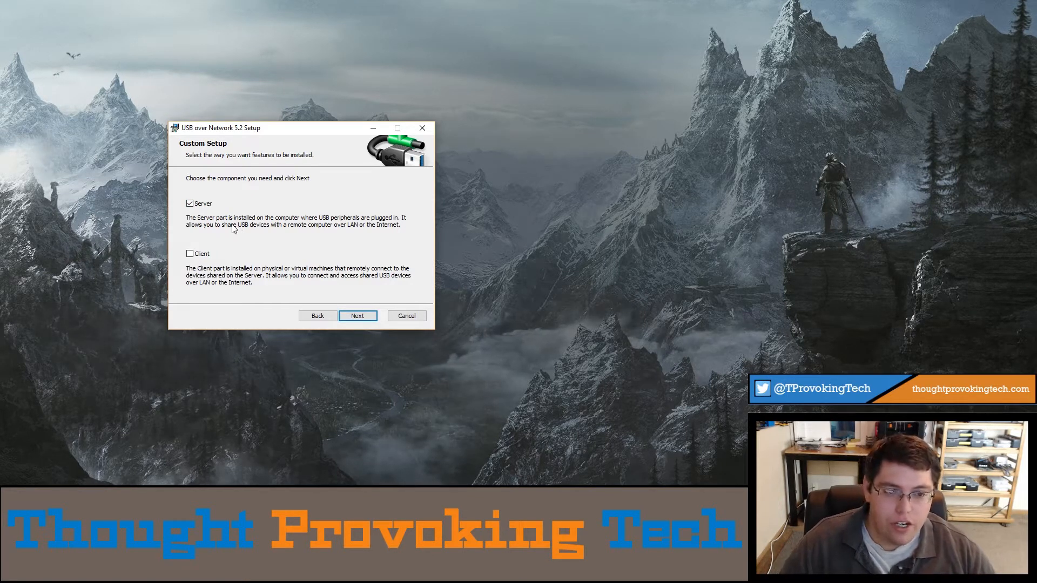
left_click(356, 316)
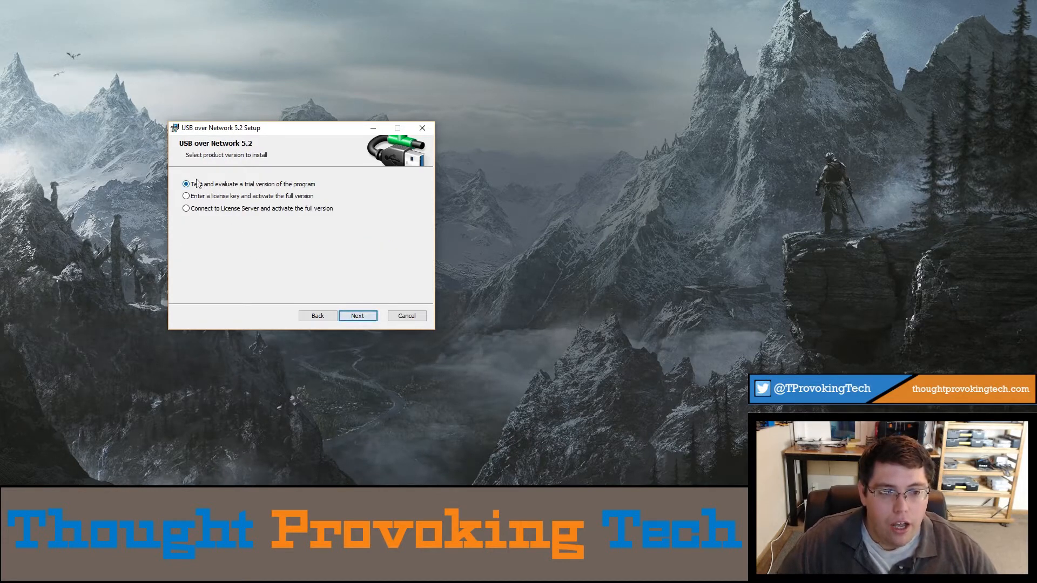
left_click_drag(217, 128, 240, 197)
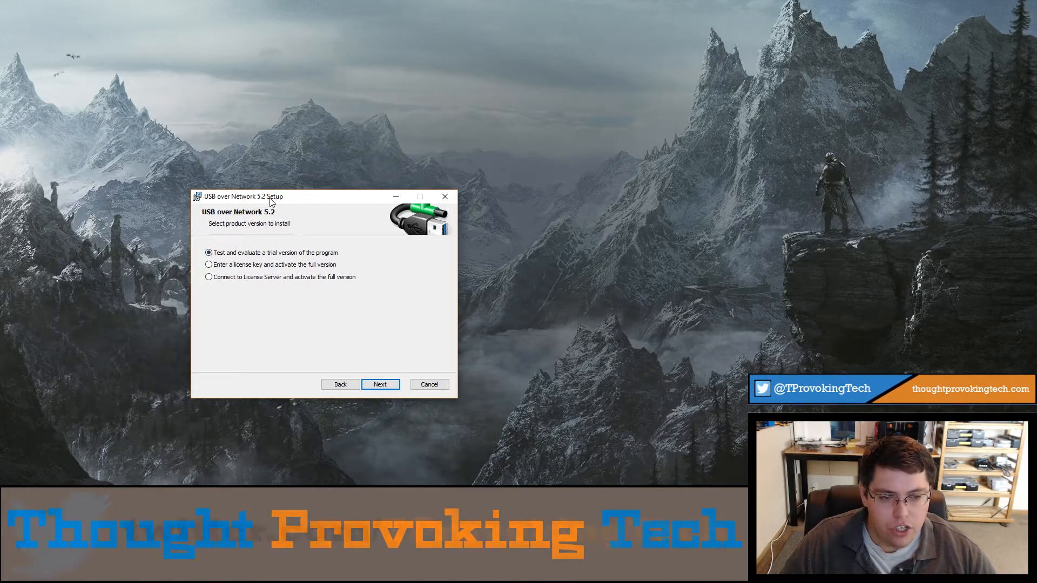
left_click_drag(271, 202, 286, 233)
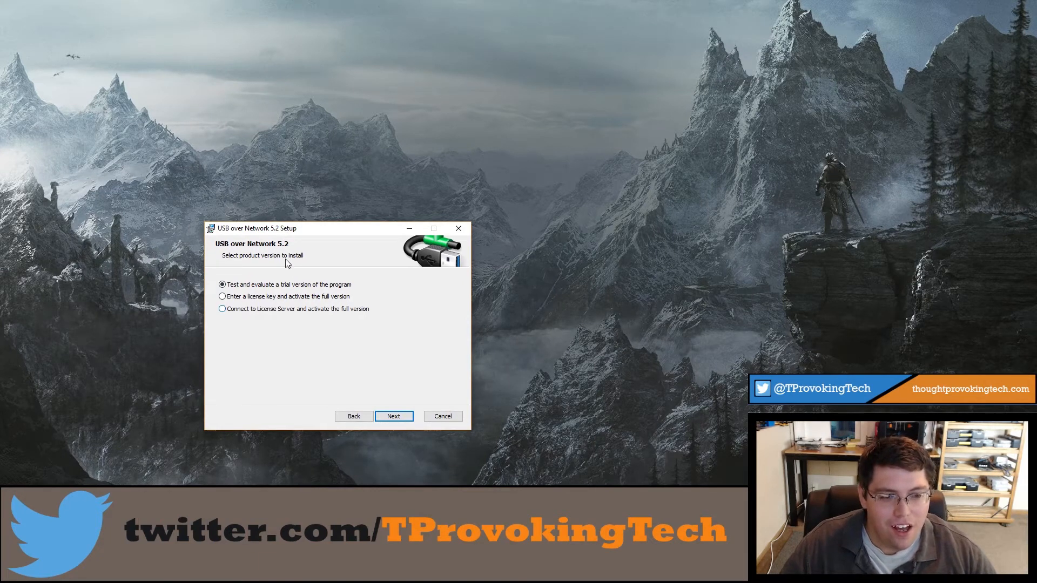
left_click_drag(278, 228, 221, 192)
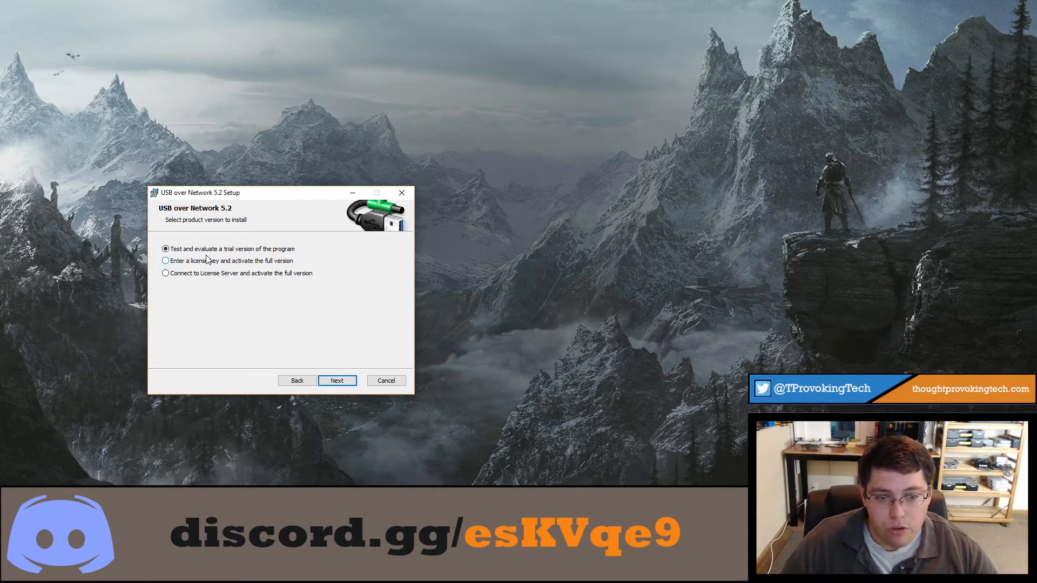
mouse_move(231, 198)
left_mouse_down()
mouse_move(213, 196)
mouse_move(237, 199)
left_mouse_up()
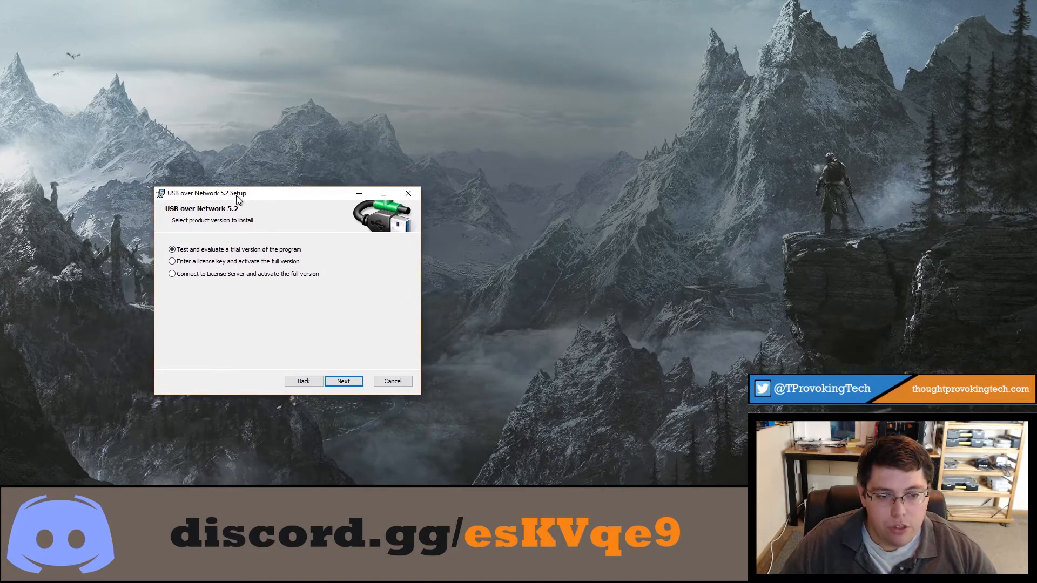
left_click(344, 382)
left_click(344, 382)
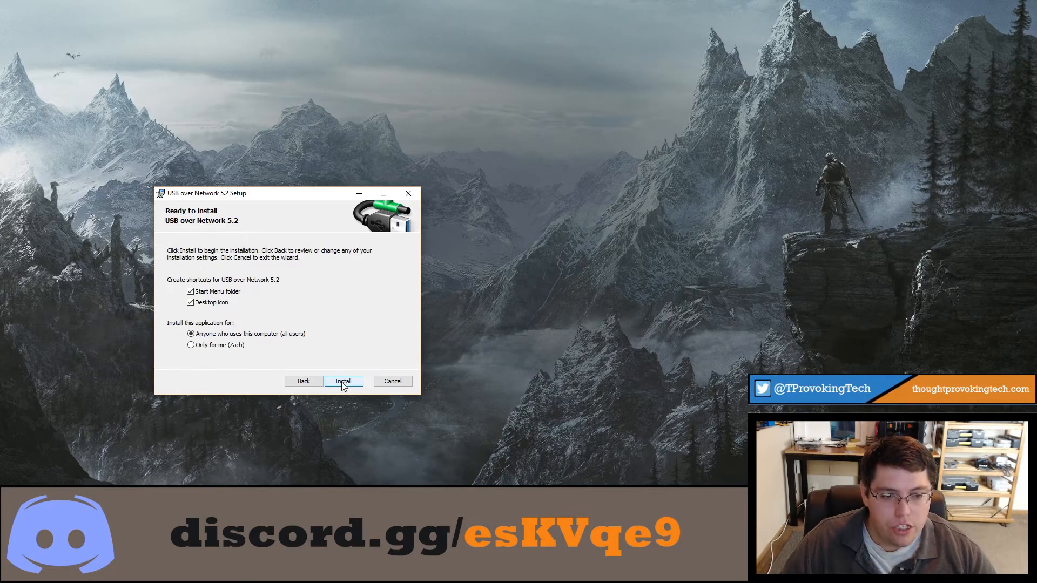
Step: Start the installation and approve the User Account Control prompt
left_click(342, 382)
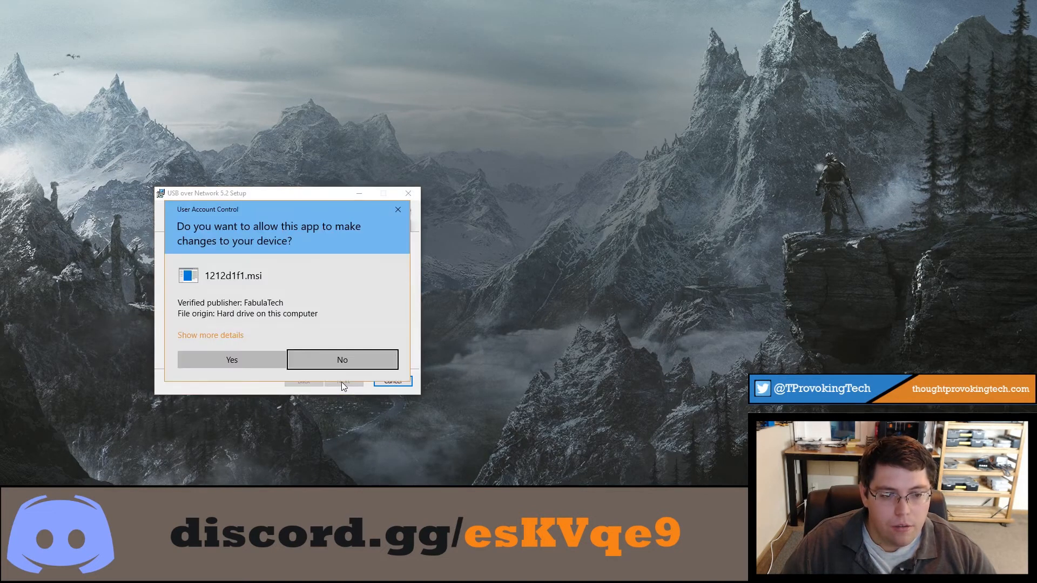
left_click(261, 358)
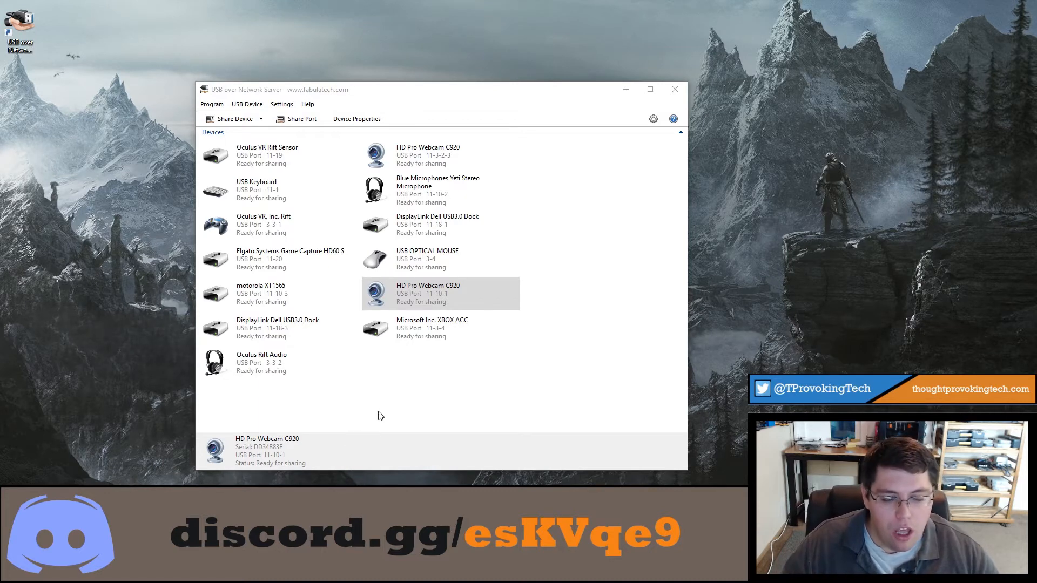
Step: Reposition the Server window and bring up the HD Pro Webcam C920 (port 11-10-1) context menu
left_click_drag(395, 96, 321, 96)
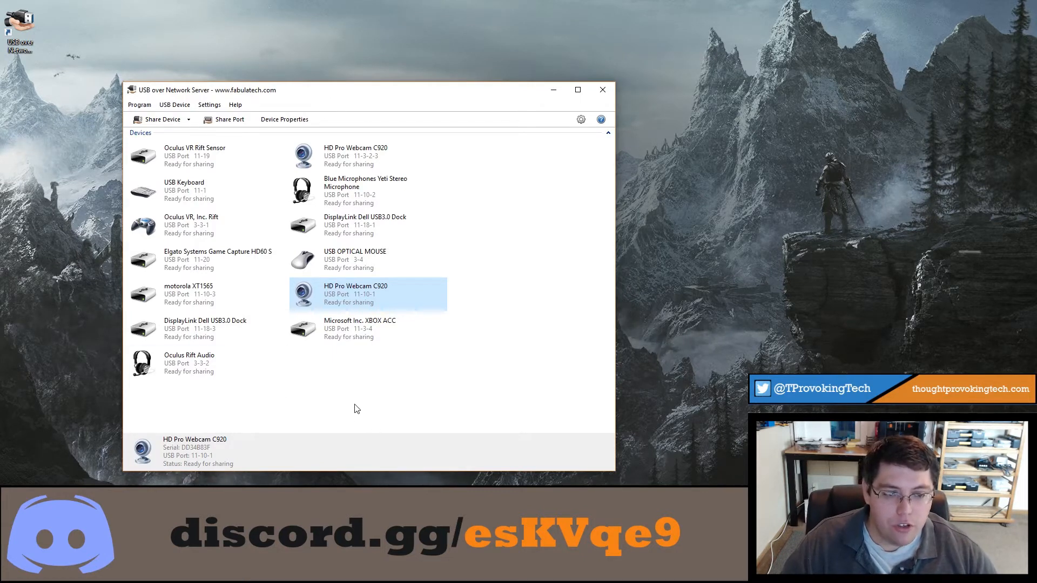
left_click_drag(240, 92, 238, 59)
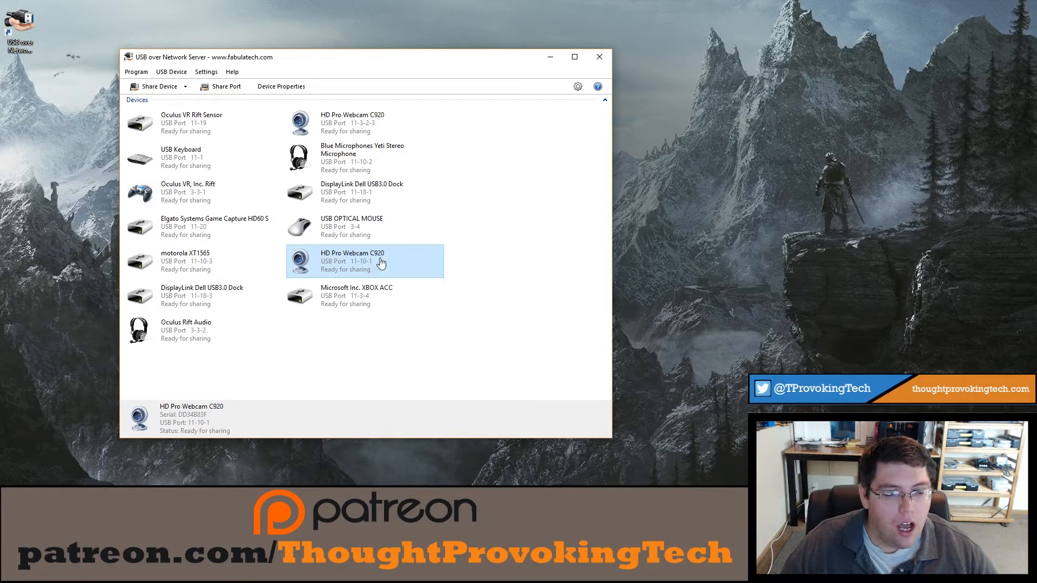
right_click(365, 261)
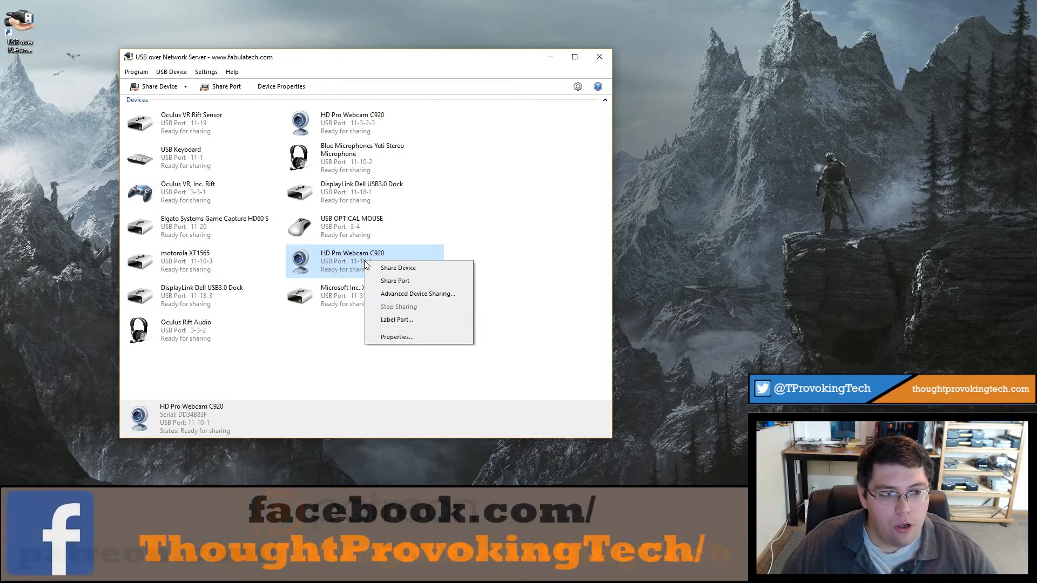
Step: Choose Share Device for the HD Pro Webcam C920 on port 11-10-1, then dismiss its menu
left_click(404, 268)
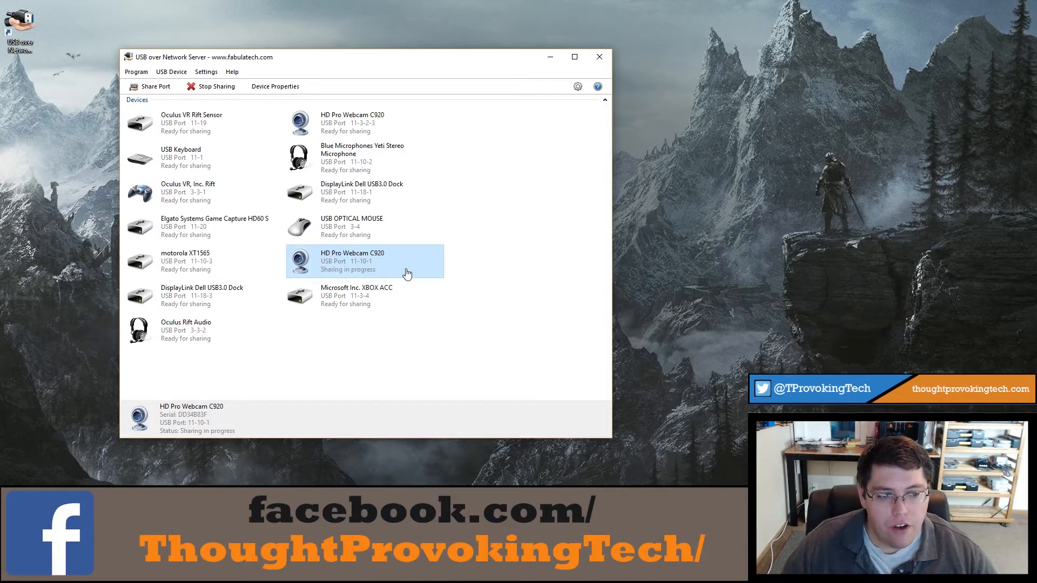
right_click(358, 268)
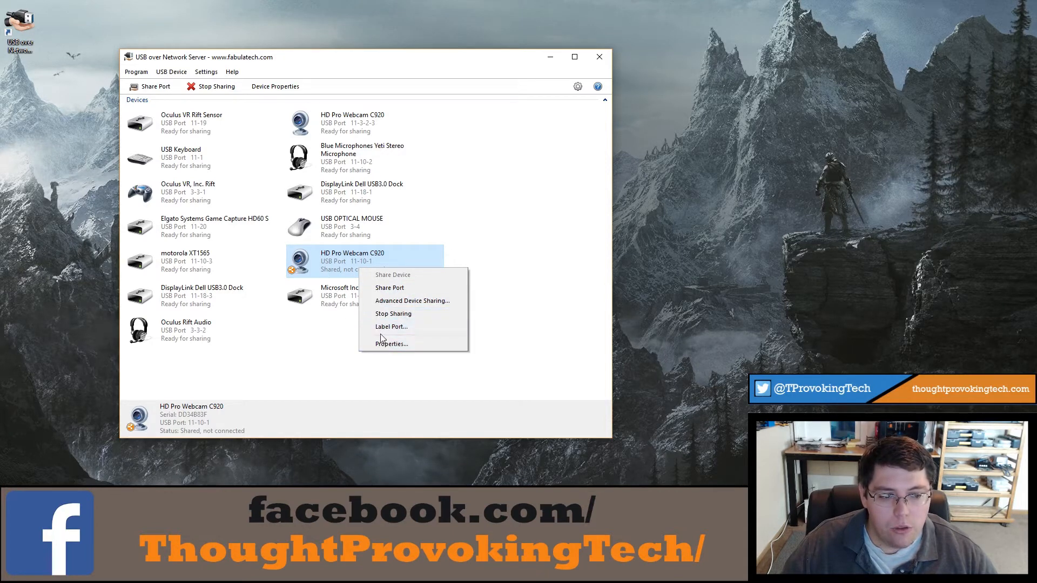
left_click(313, 340)
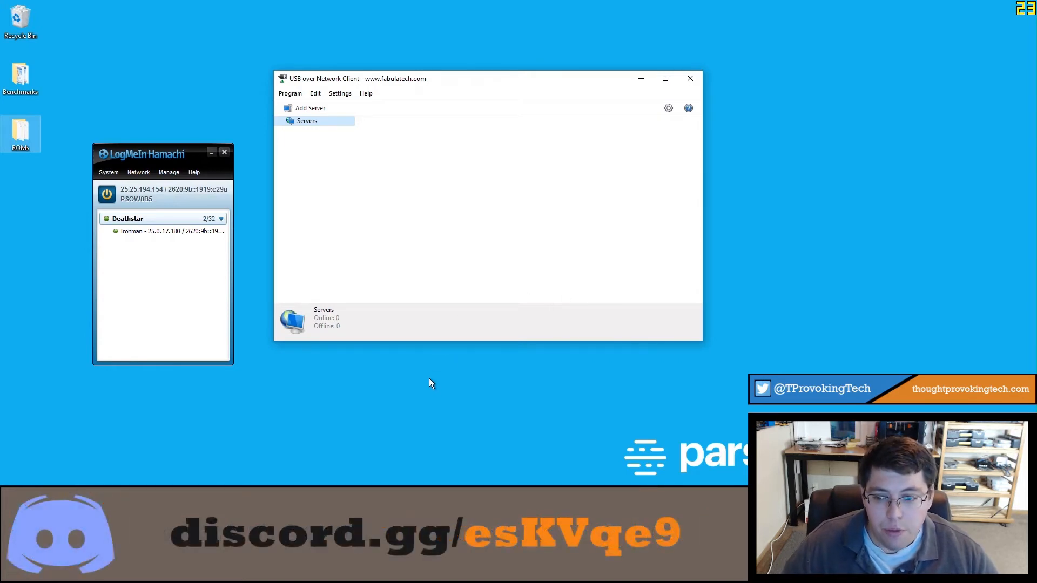
Step: Raise the Hamachi window, look through the client's Program and Help menus, then open Add Server
left_click(135, 153)
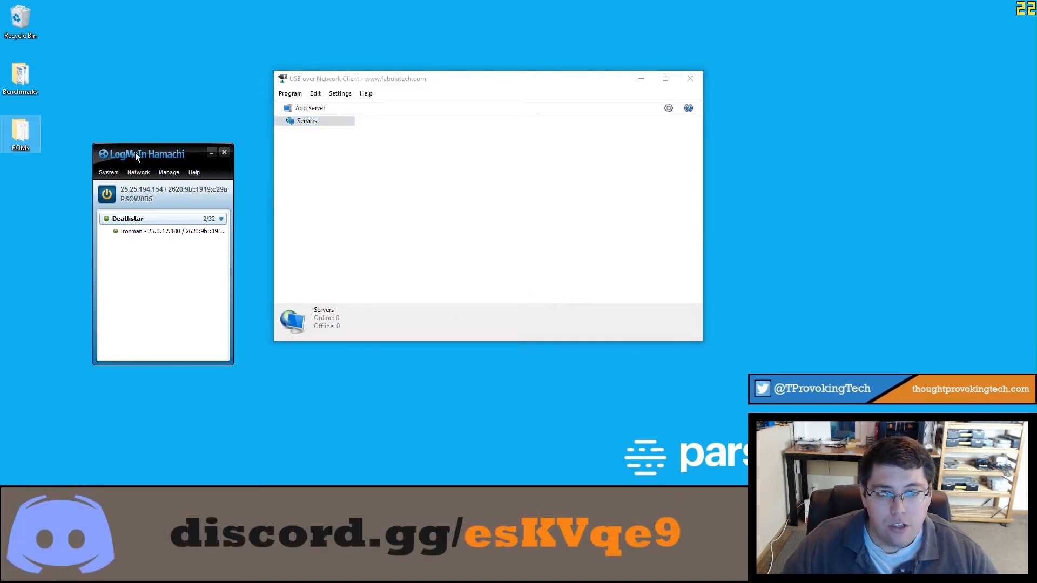
left_click_drag(135, 152, 125, 76)
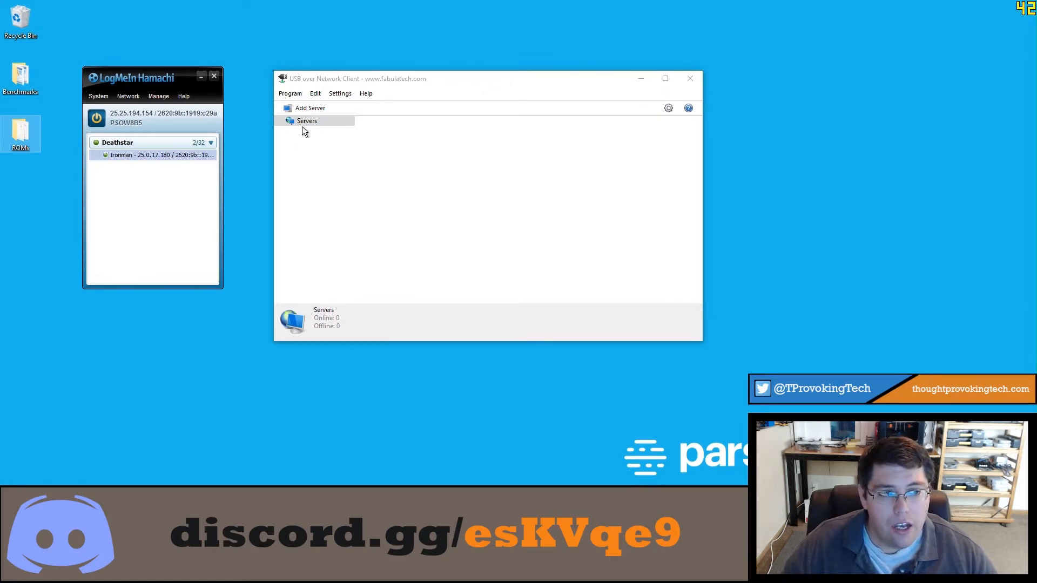
left_click(290, 93)
mouse_move(366, 94)
left_click(391, 107)
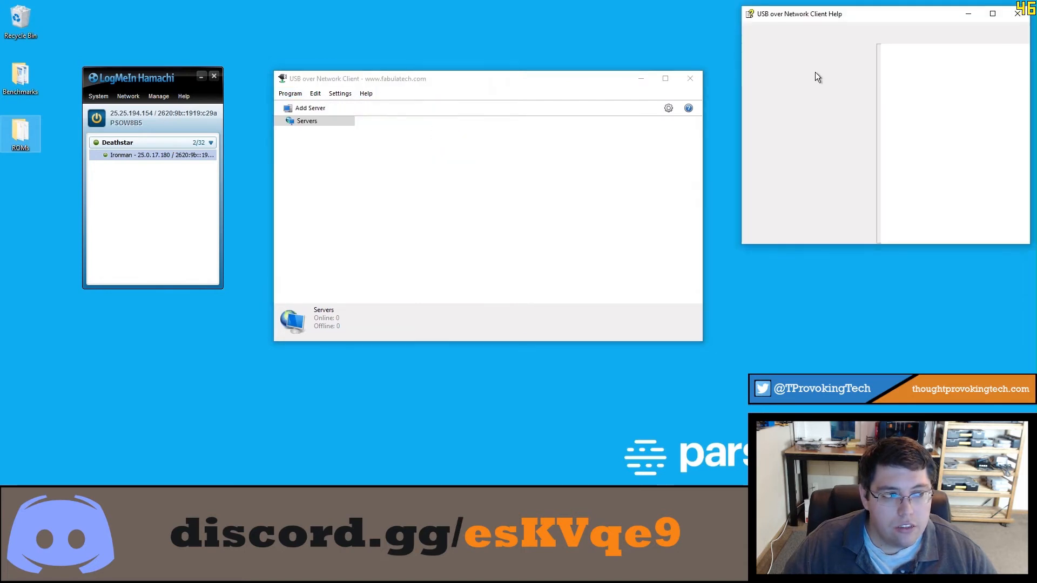
left_click(1014, 22)
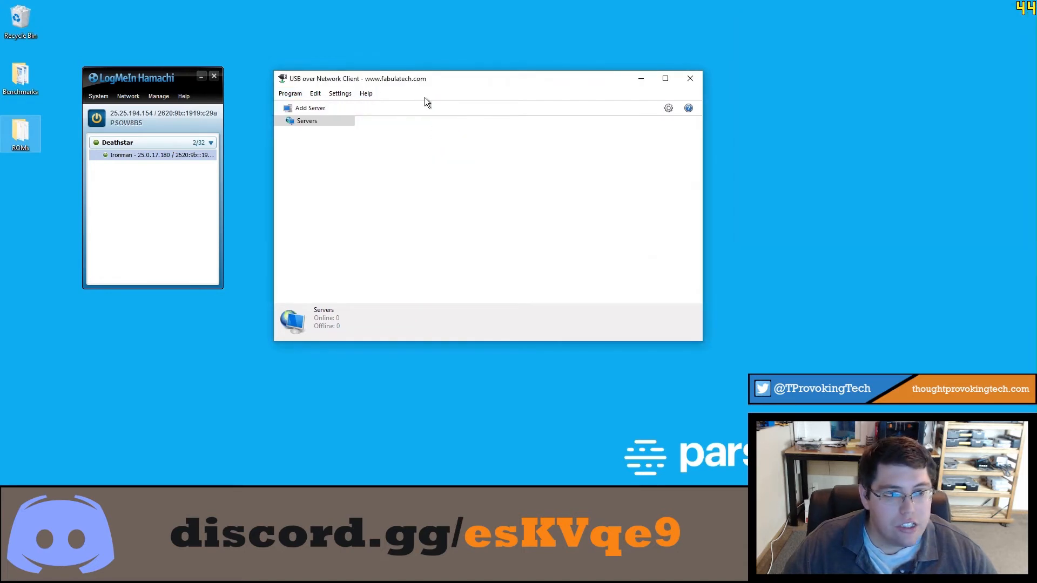
left_click(310, 108)
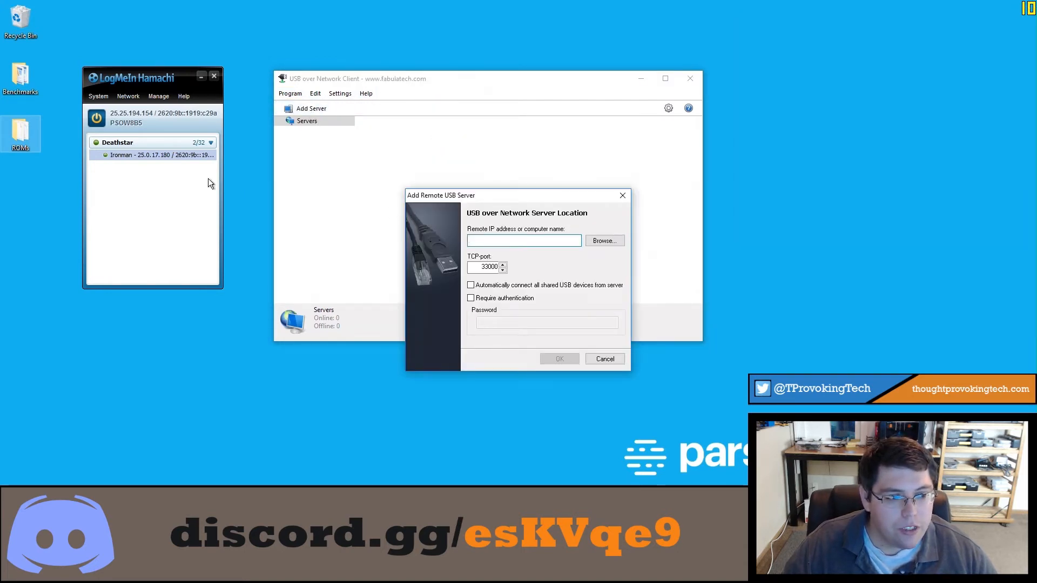
Step: Copy the Hamachi peer's IPv4 address and add it as server 25.0.17.180 on port 33000
right_click(134, 155)
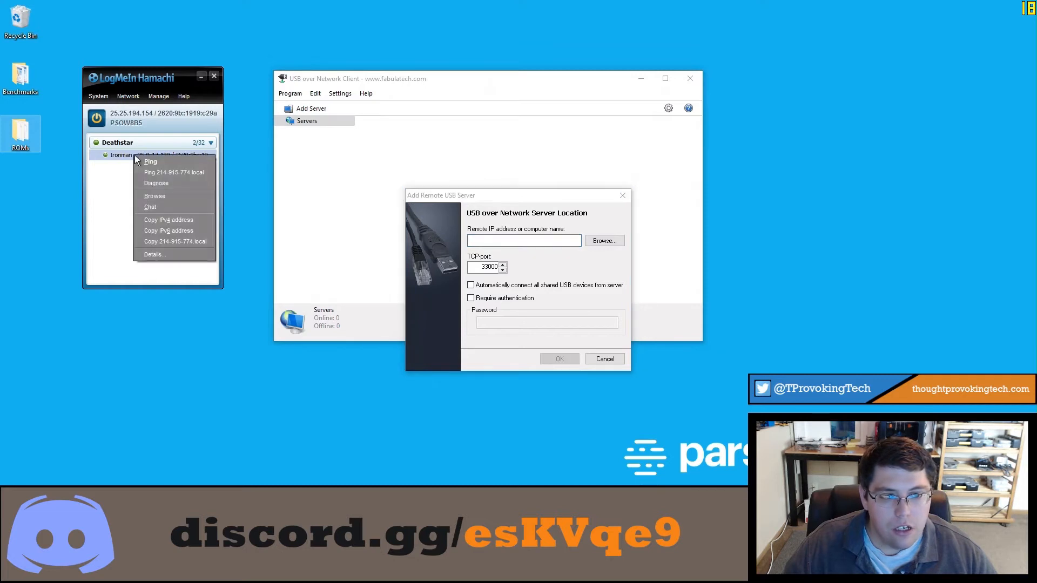
left_click(171, 218)
left_click(508, 242)
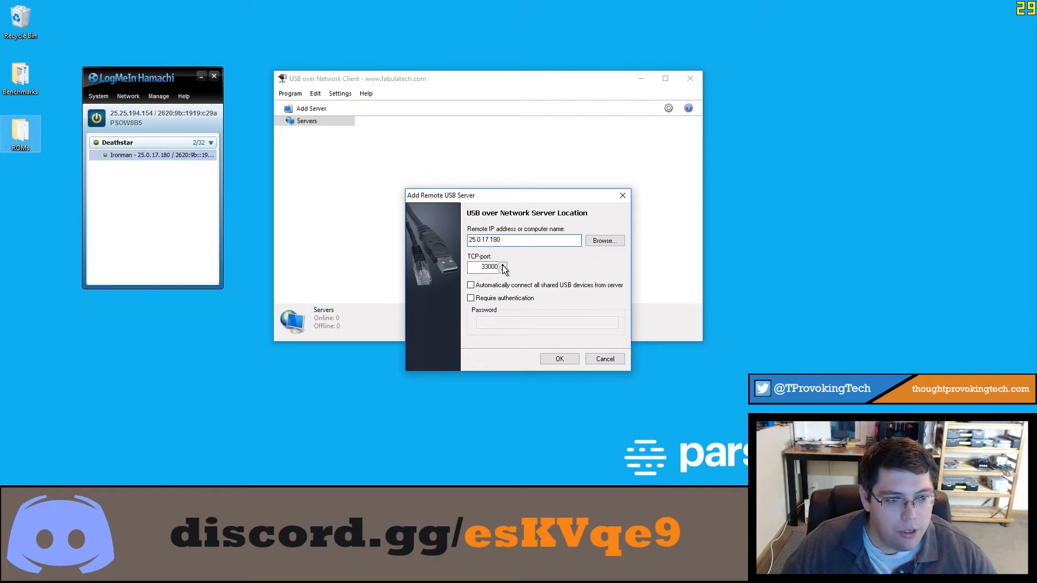
left_click_drag(473, 266, 508, 265)
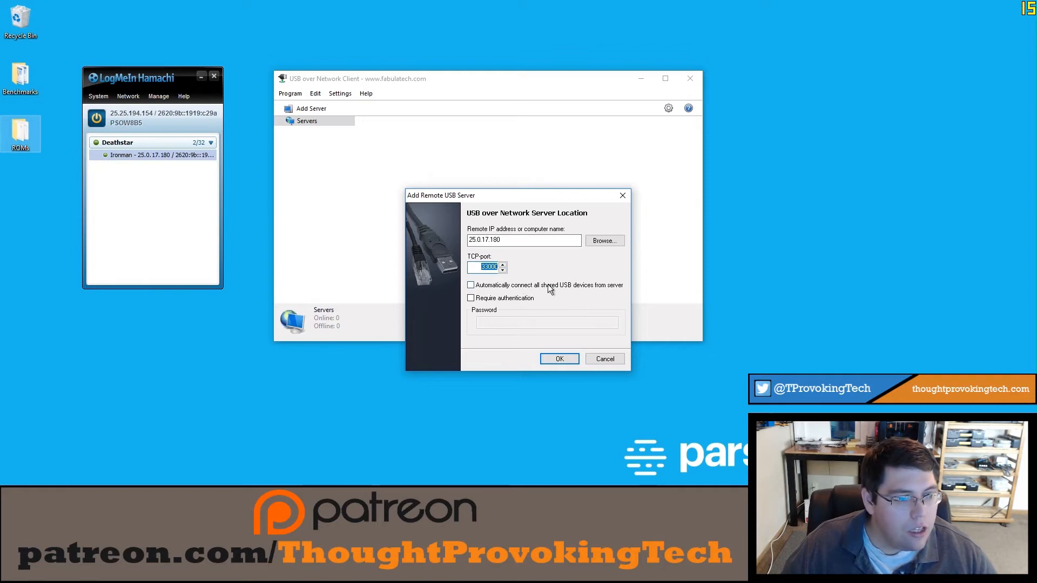
left_click(545, 360)
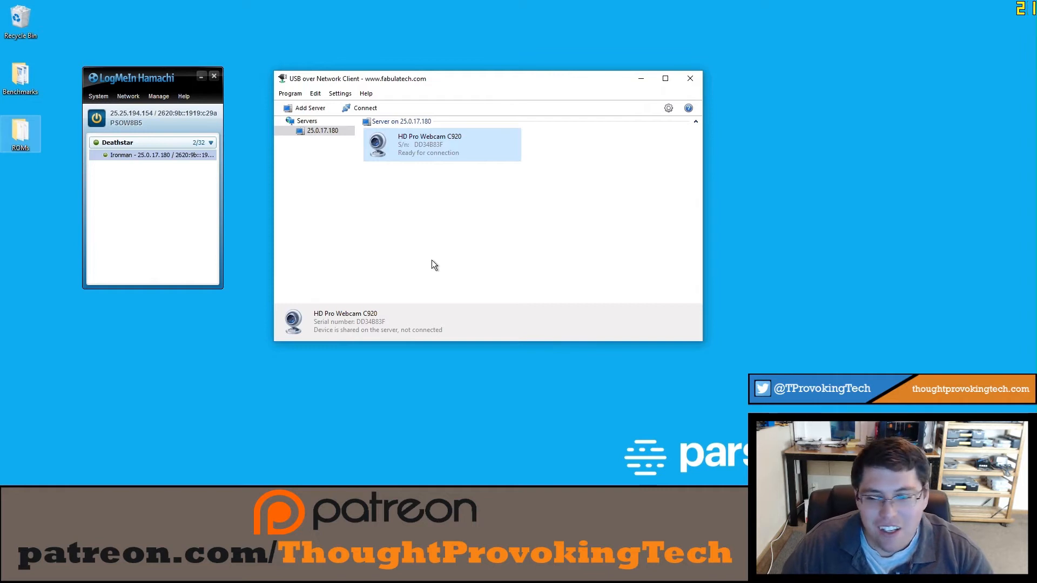
Step: Connect the HD Pro Webcam C920 from server 25.0.17.180, then launch an app from Start
right_click(430, 152)
left_click(448, 156)
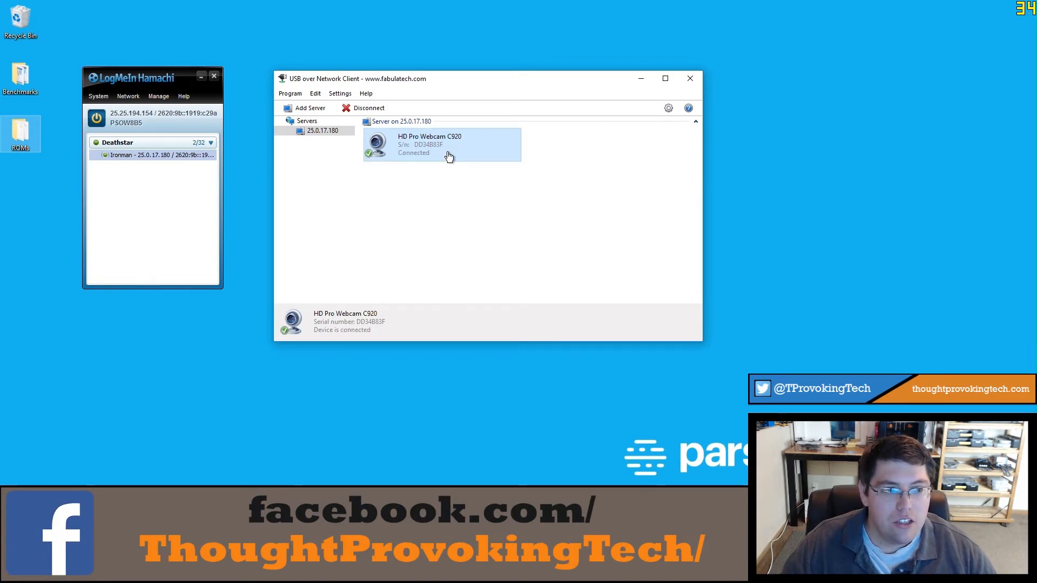
key("super")
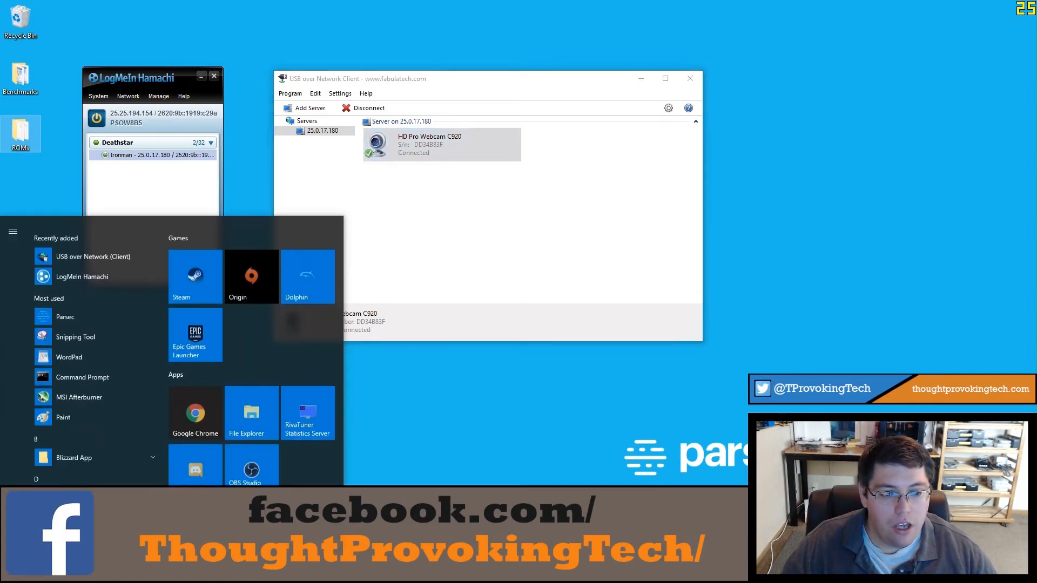
left_click(260, 461)
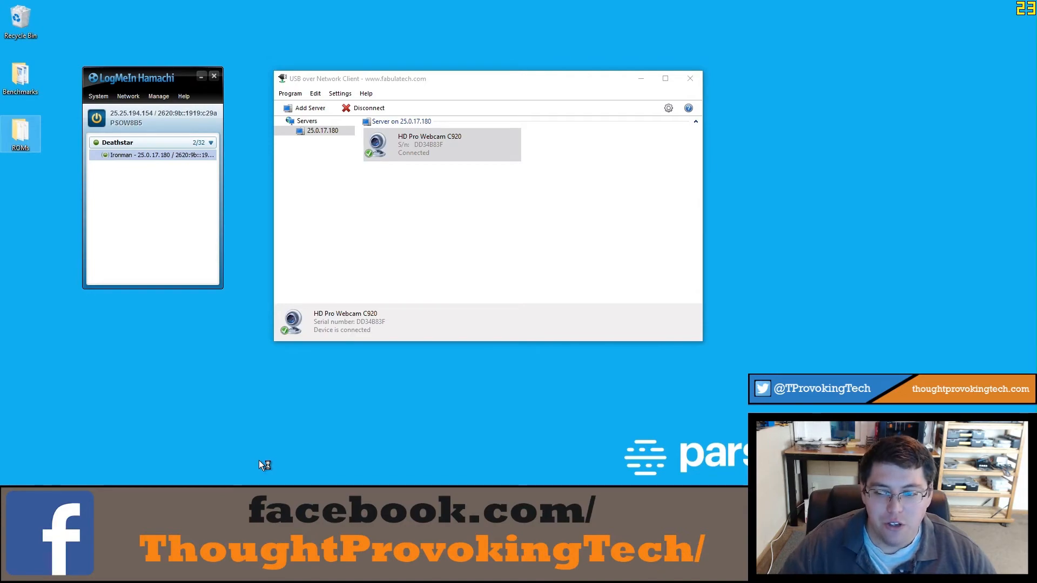